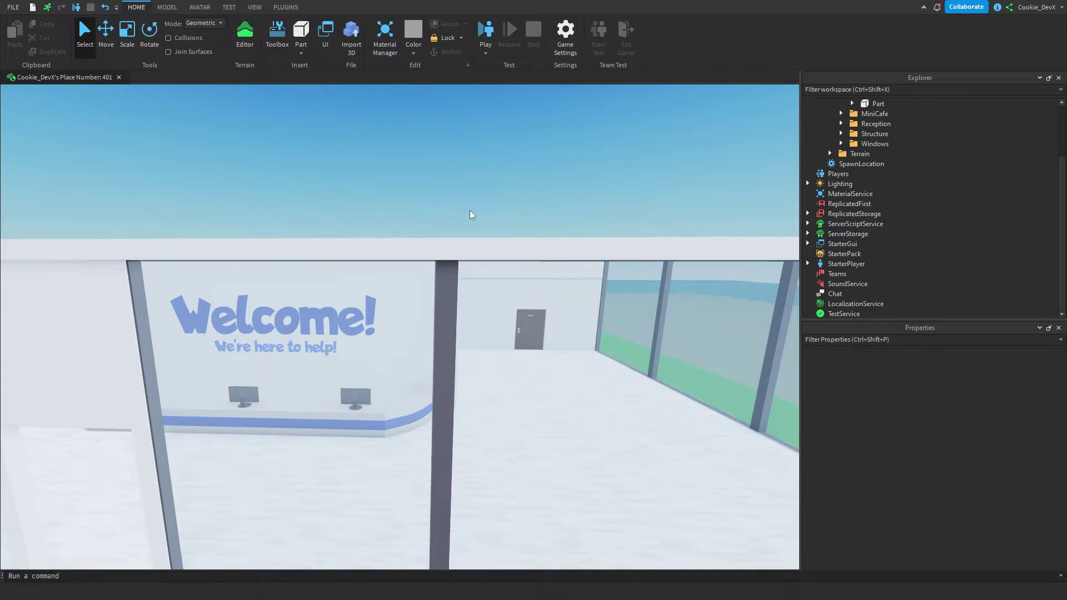
Step: Start a play test from the Home tab so the avatar spawns with the default chat
click(485, 32)
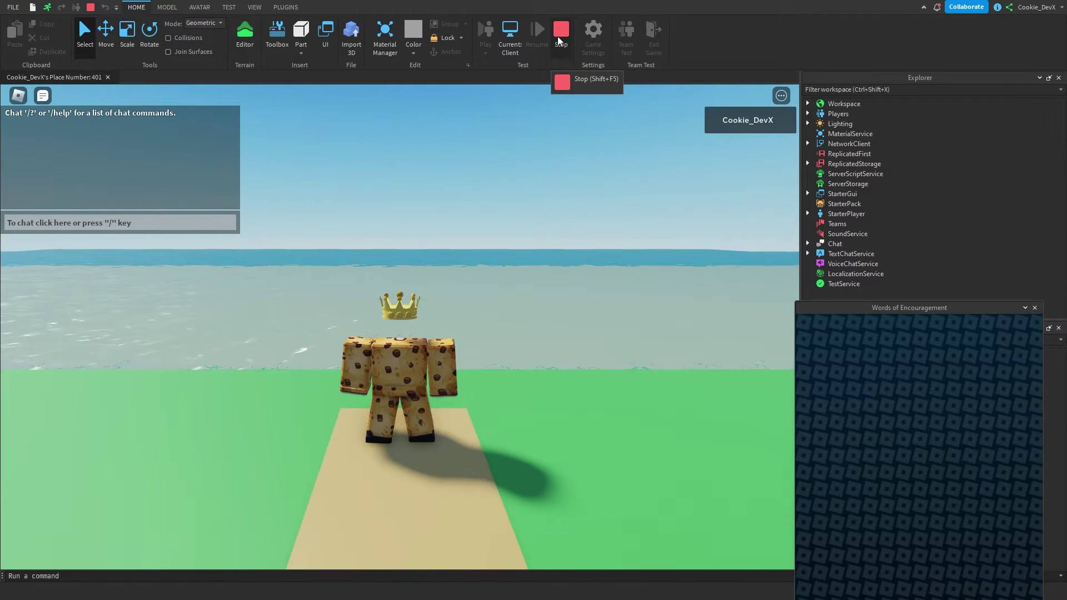
Step: Copy the six default Chat items, ChatModules through ChatScript, from the running test
click(1033, 309)
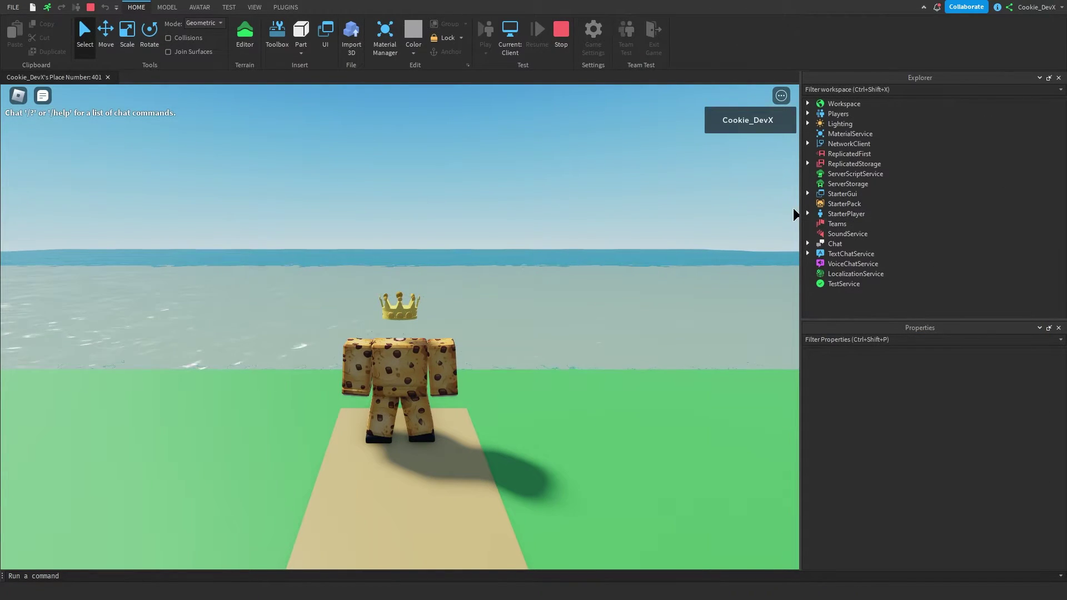
click(807, 243)
click(858, 253)
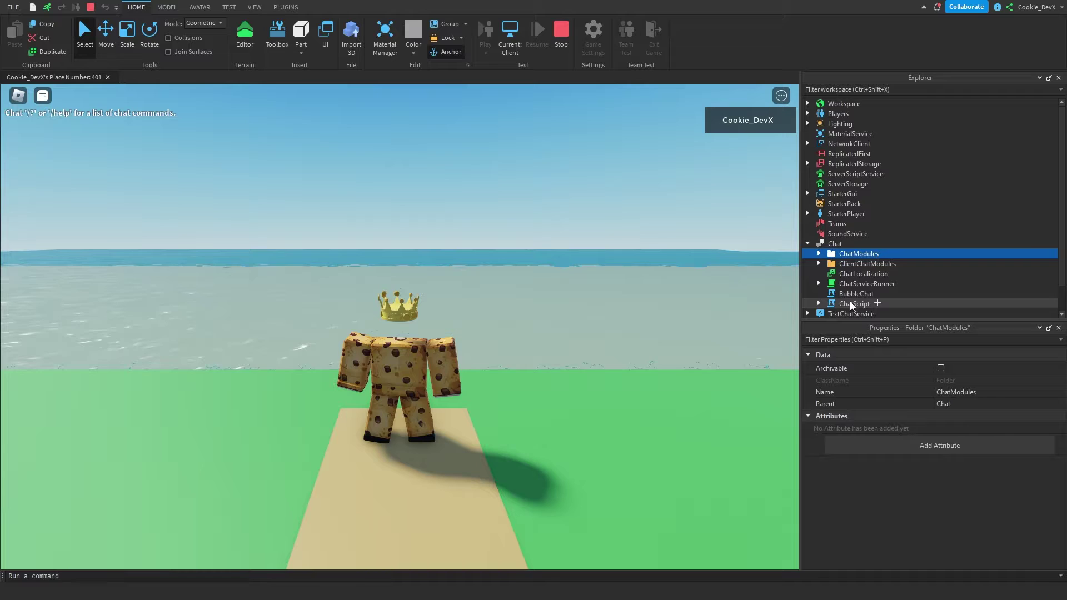
shift+click(862, 304)
right_click(863, 303)
click(879, 49)
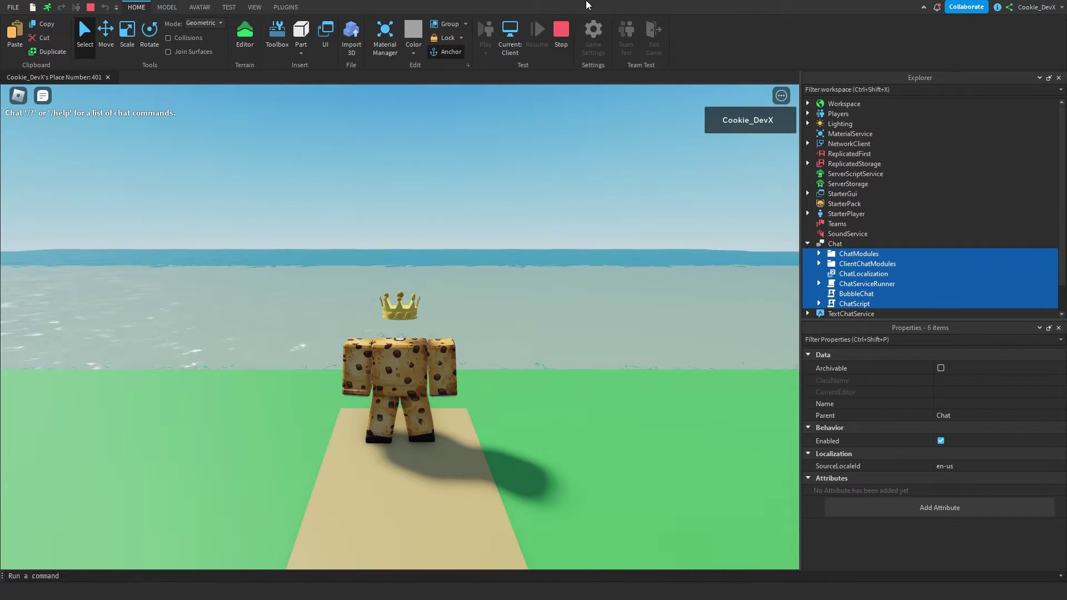
Step: Stop the test, paste the six chat items into Chat, and expand ClientChatModules
click(562, 32)
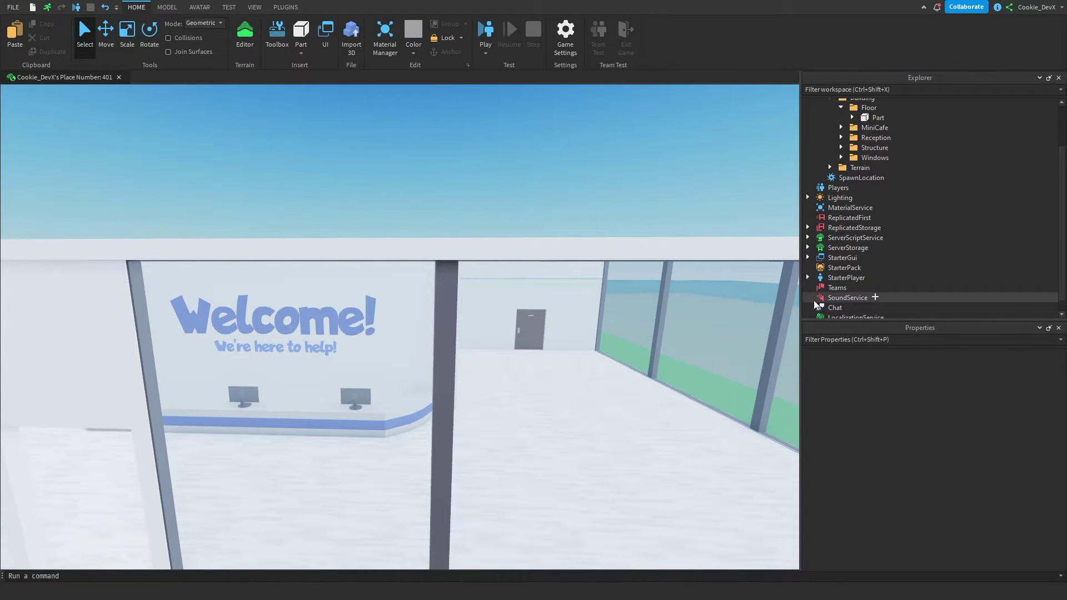
scroll(840, 293, down, 1)
right_click(841, 293)
click(867, 39)
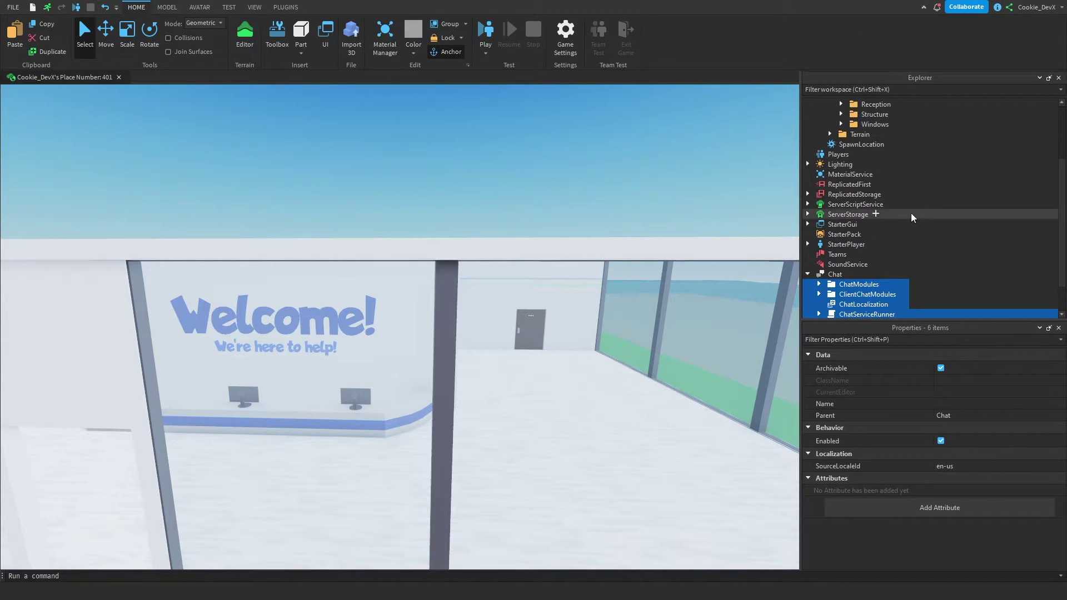
scroll(880, 206, down, 1)
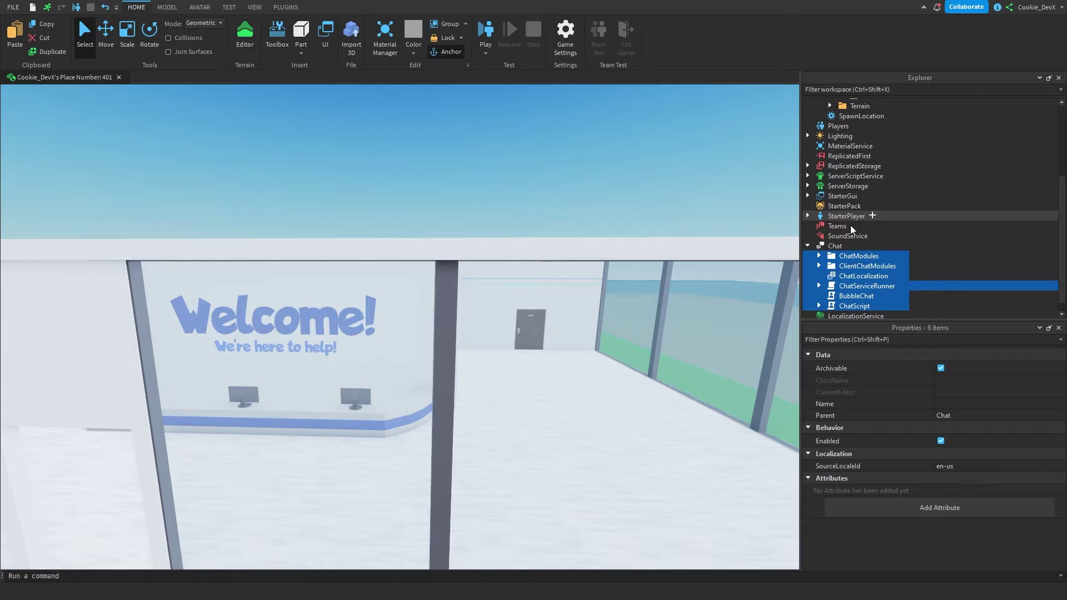
click(835, 246)
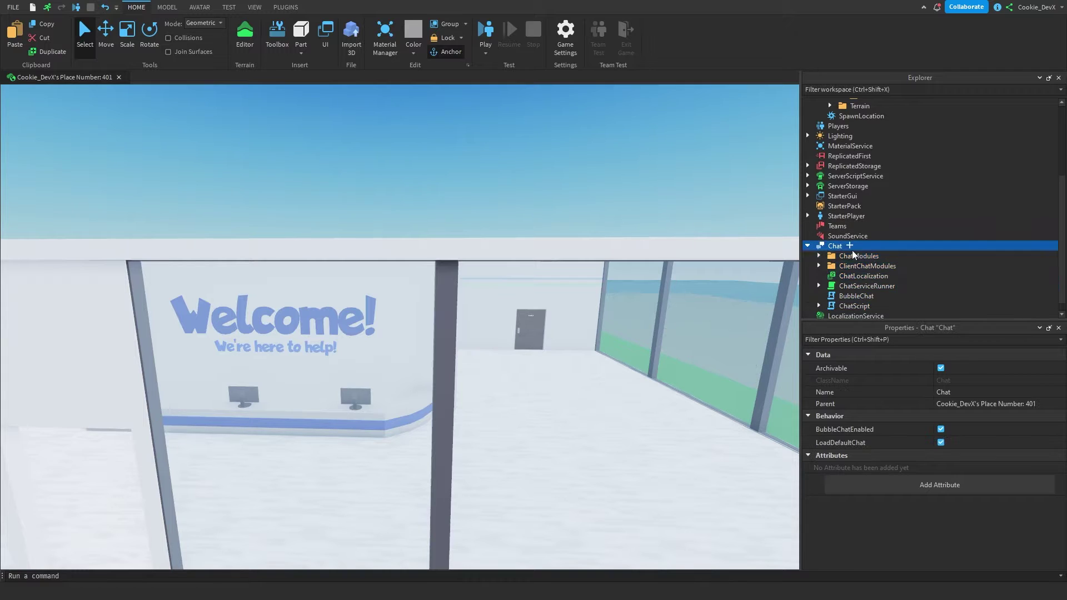
click(818, 266)
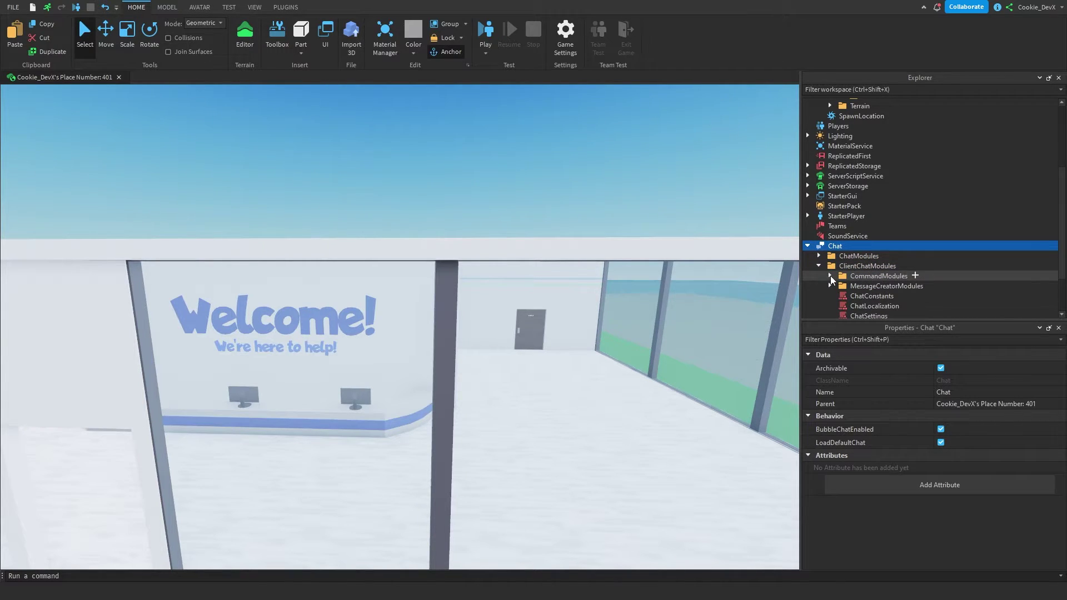
scroll(887, 278, down, 2)
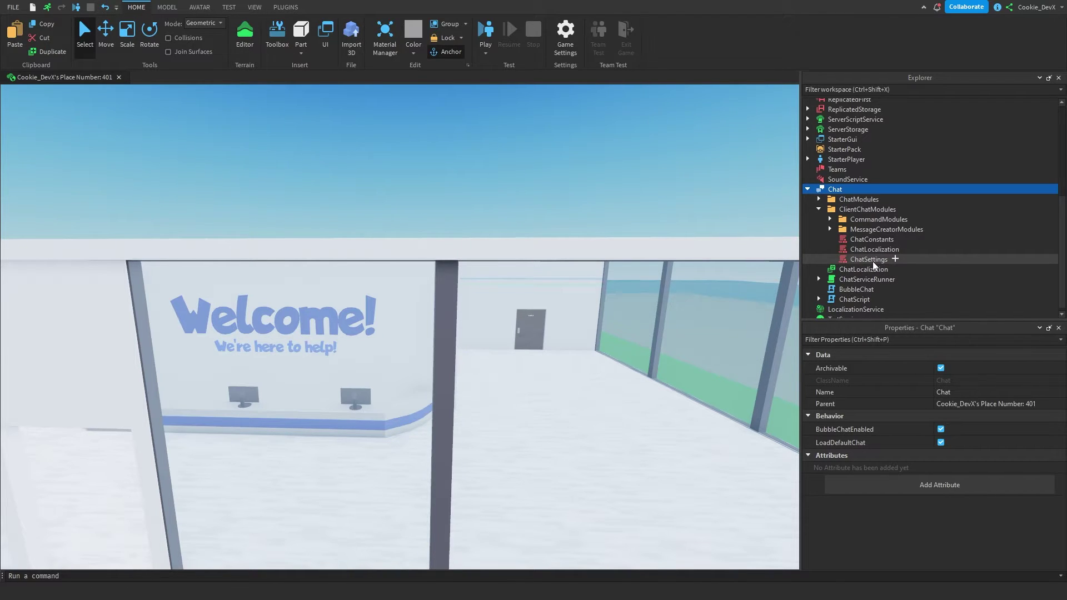
Step: Open ChatSettings and change ShowChannelsBar on line 16 from false to true
double_click(873, 261)
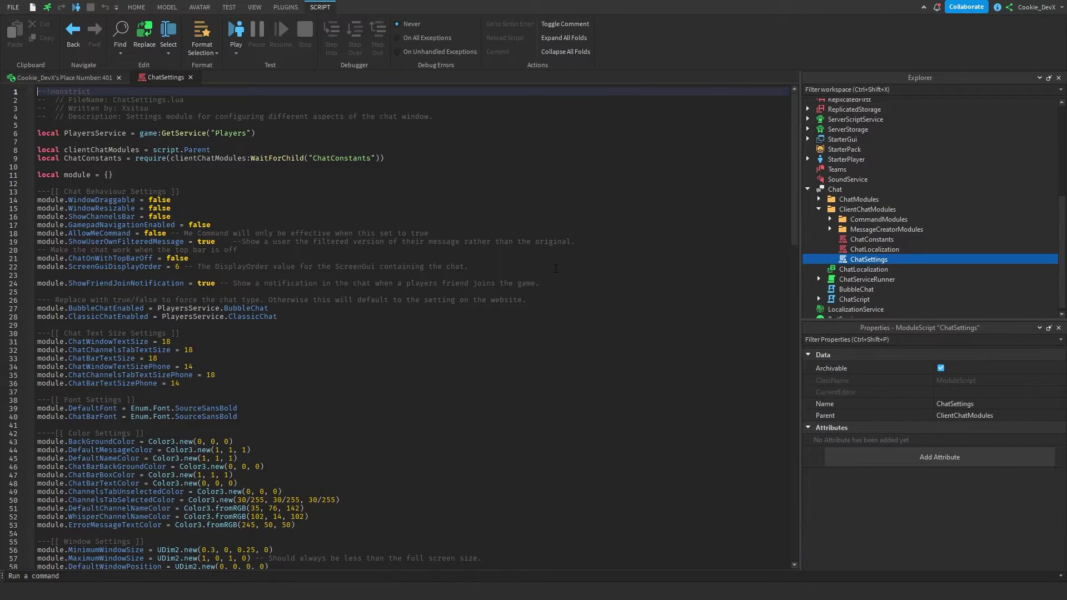
double_click(102, 216)
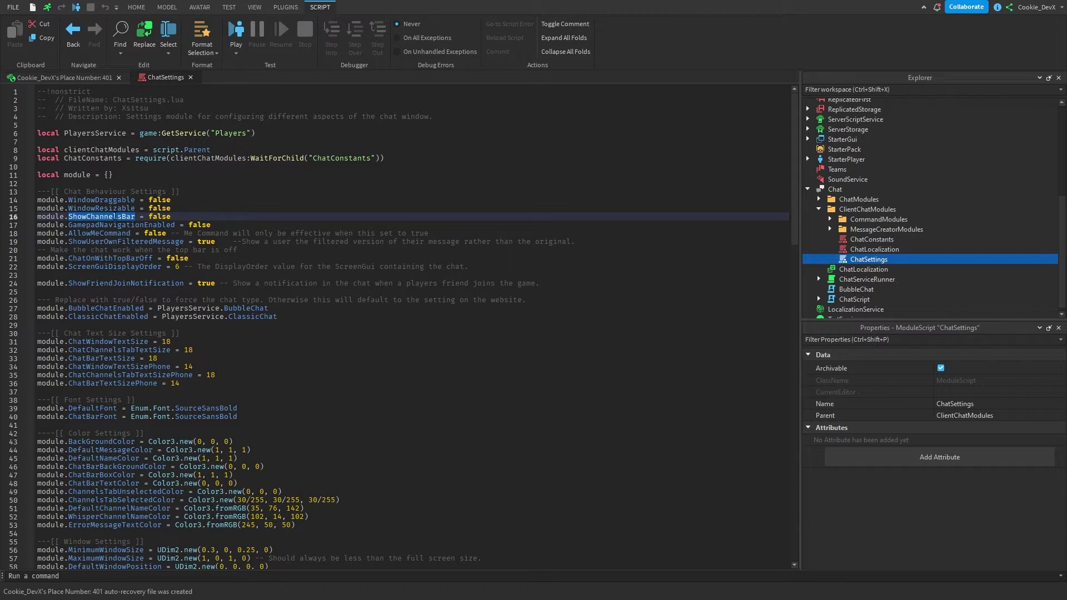
double_click(159, 216)
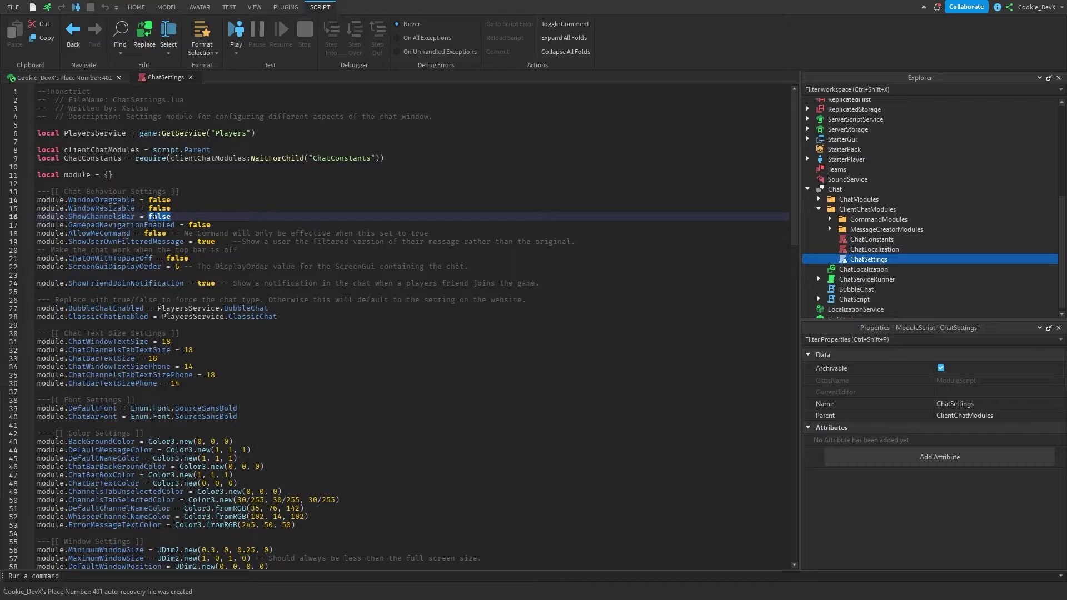
text(true)
text(Team R)
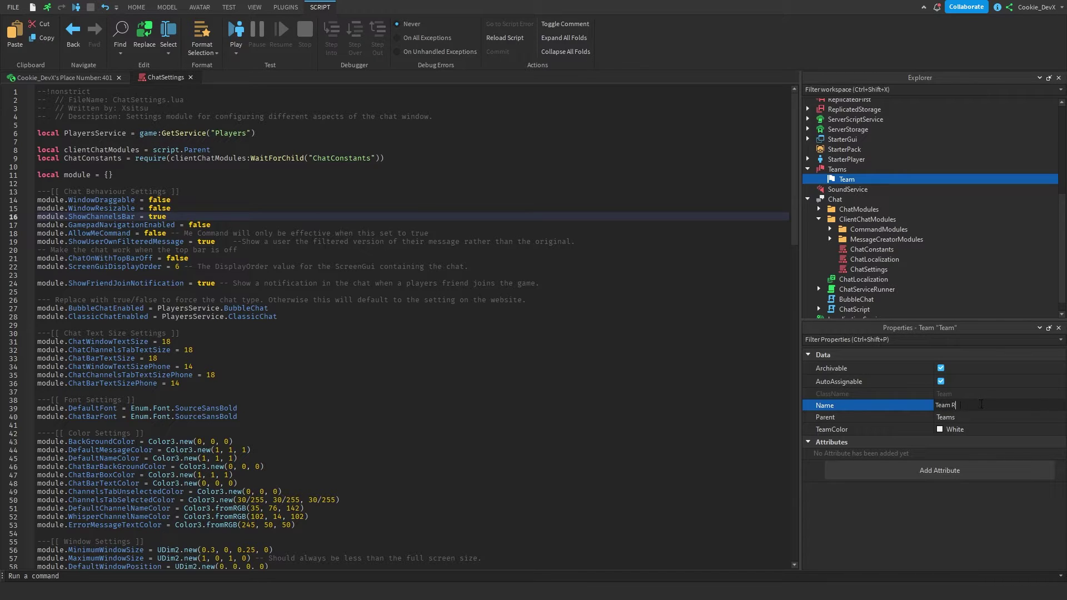
text(ed)
Step: Name the first team 'Team Red' and set its team colour to Really red
key(Return)
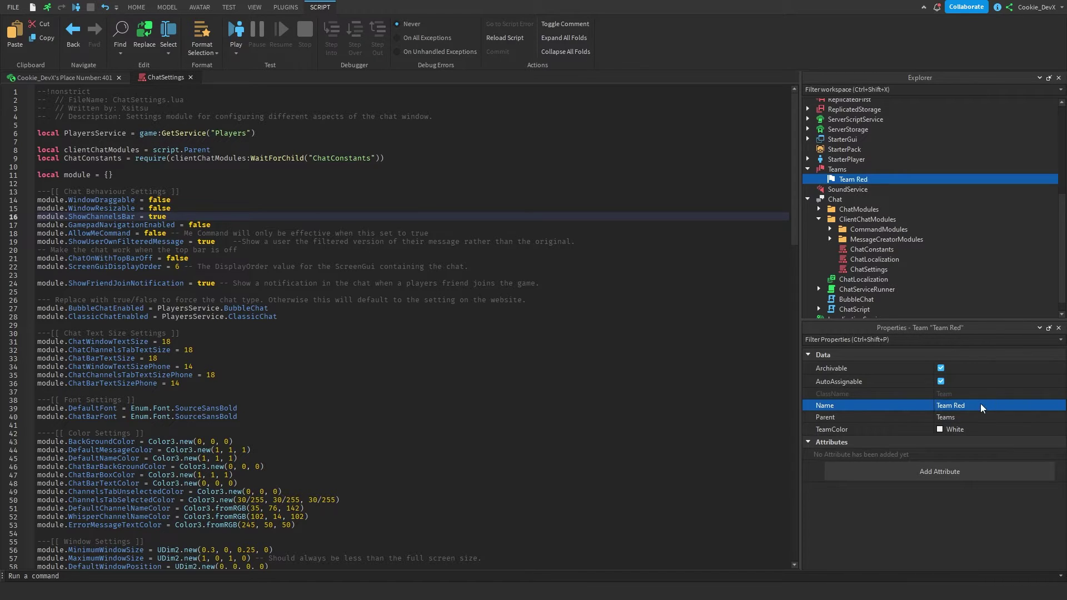
click(945, 429)
click(976, 490)
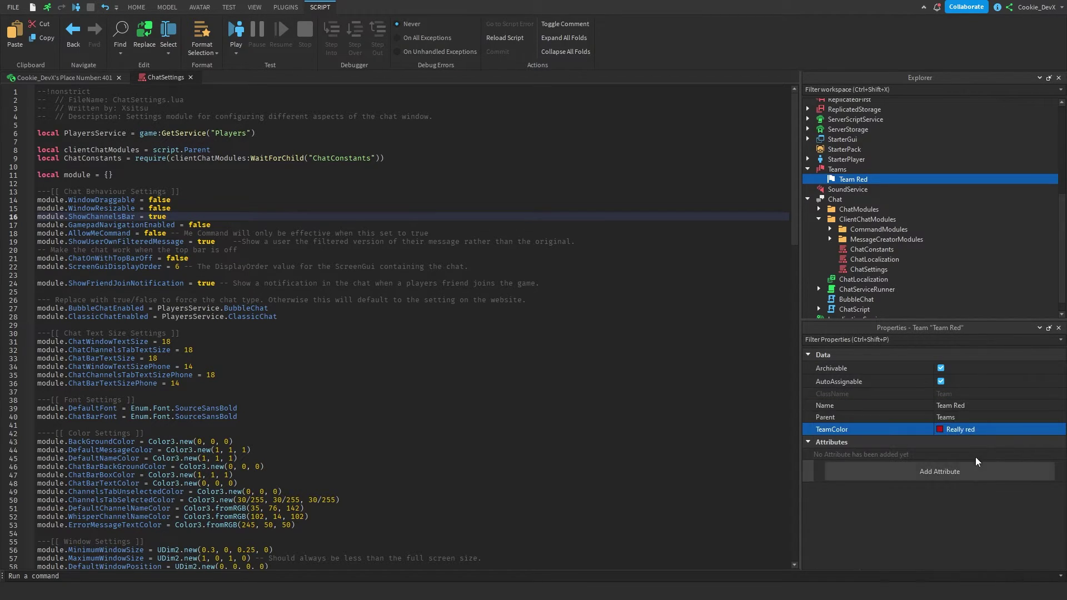
Step: Rename the duplicated team to 'Team White' with an Institutional white team colour
key(ctrl+d)
click(959, 405)
text(Te)
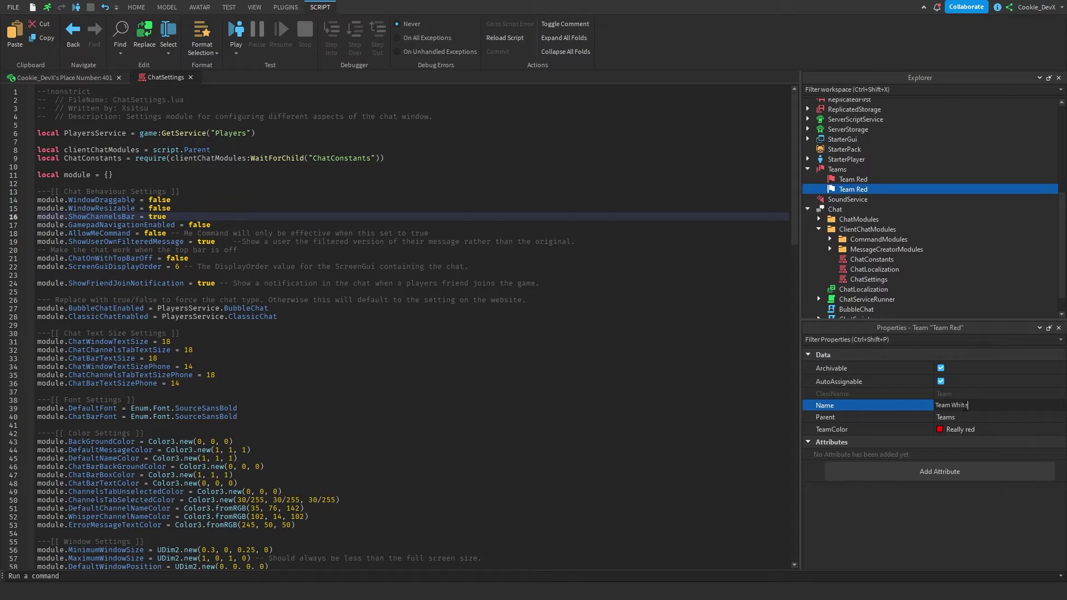
text(e)
key(Return)
click(943, 429)
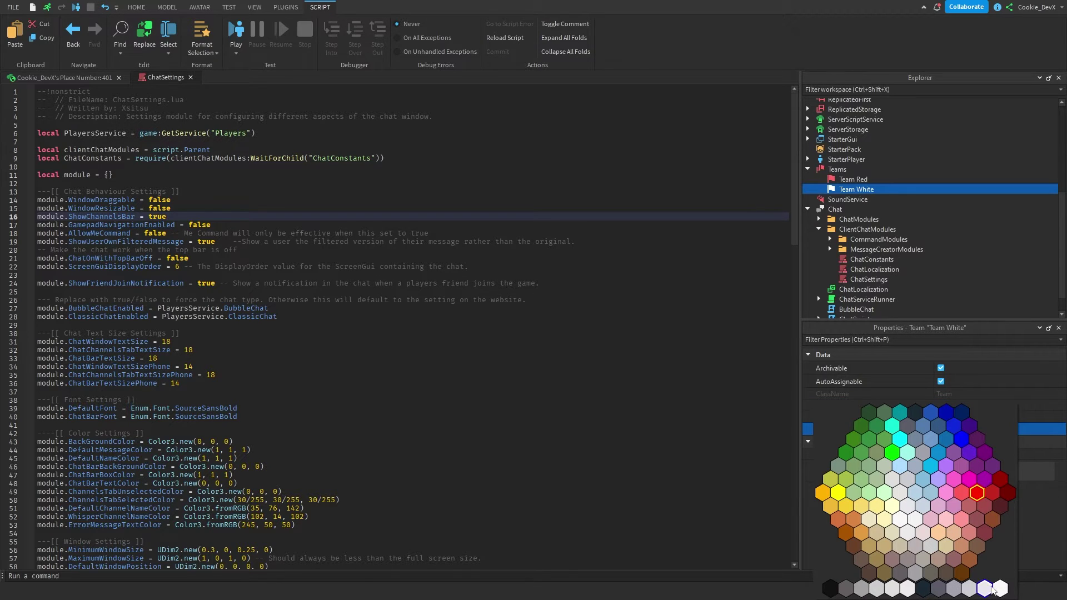
click(1002, 588)
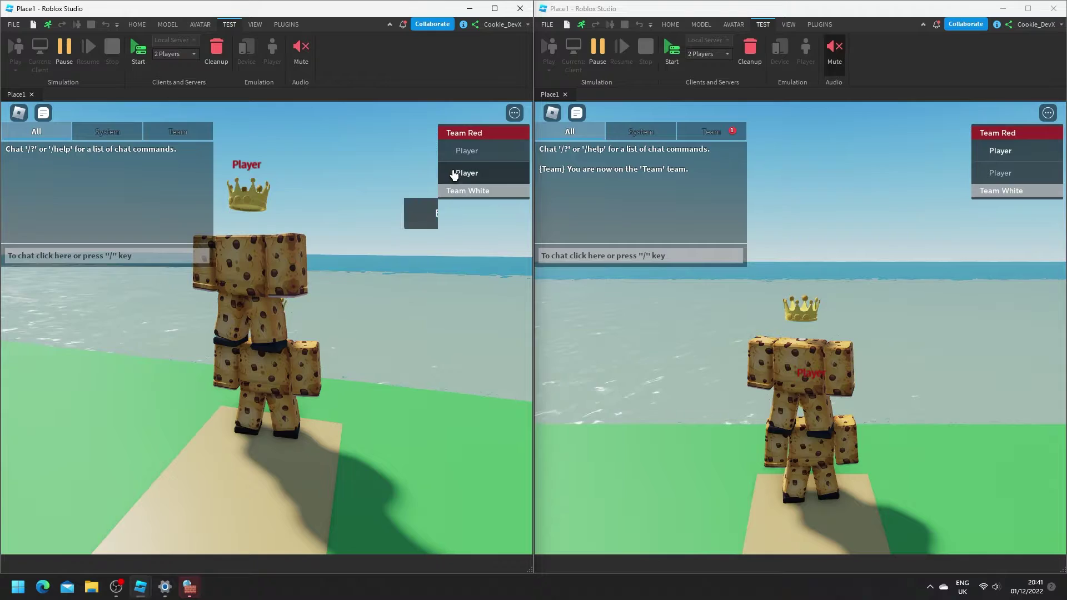
Step: Send 'Hi Guys!' in the first player's Team channel and view it in the second player's Team tab
click(453, 174)
click(150, 133)
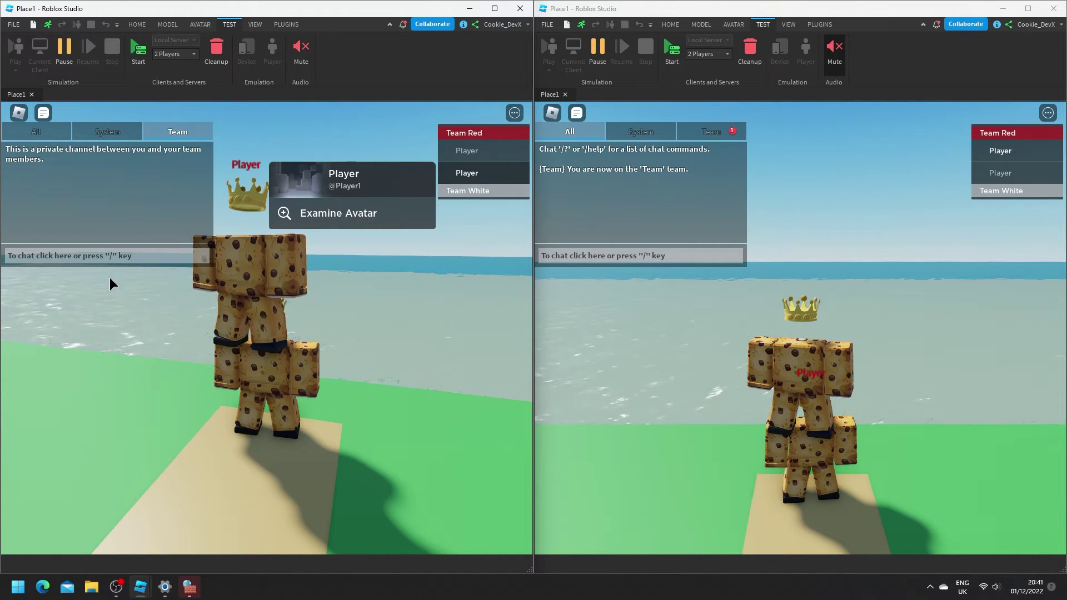
click(120, 255)
text(Hi Guys)
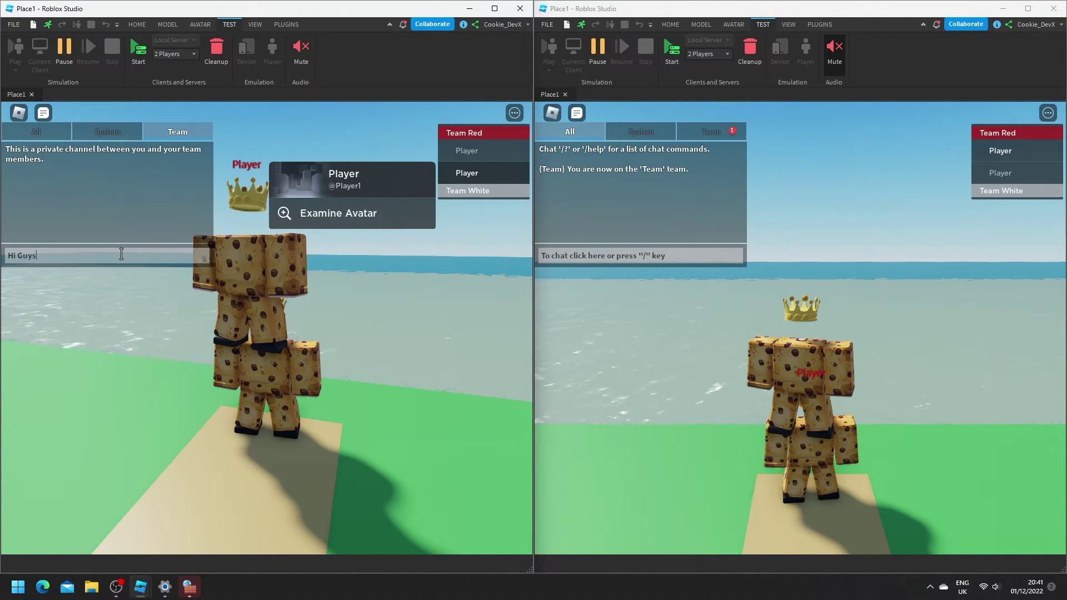
text(s)
key(Return)
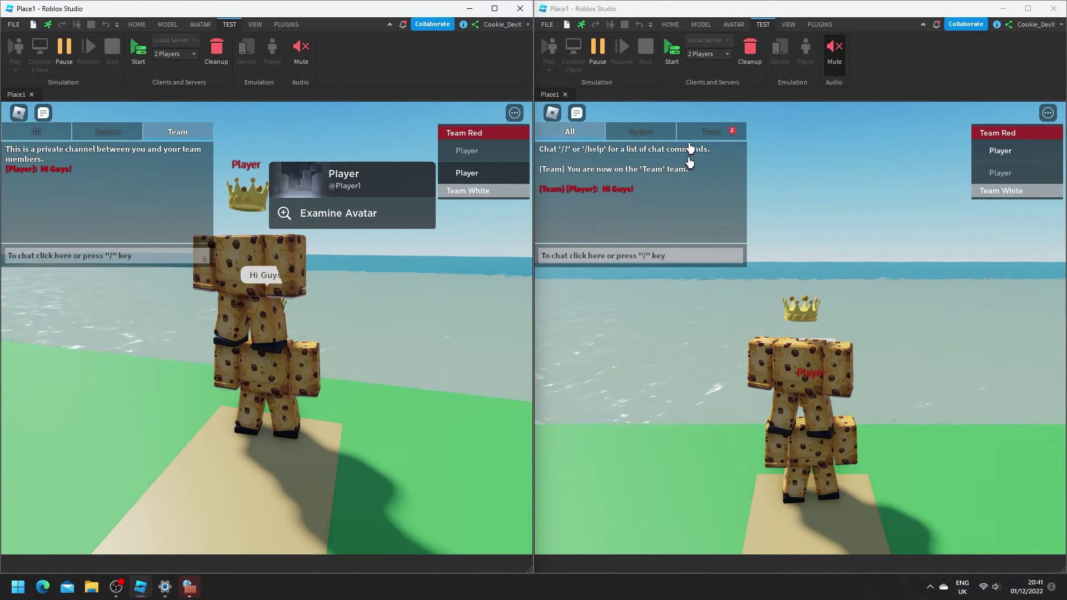
click(711, 132)
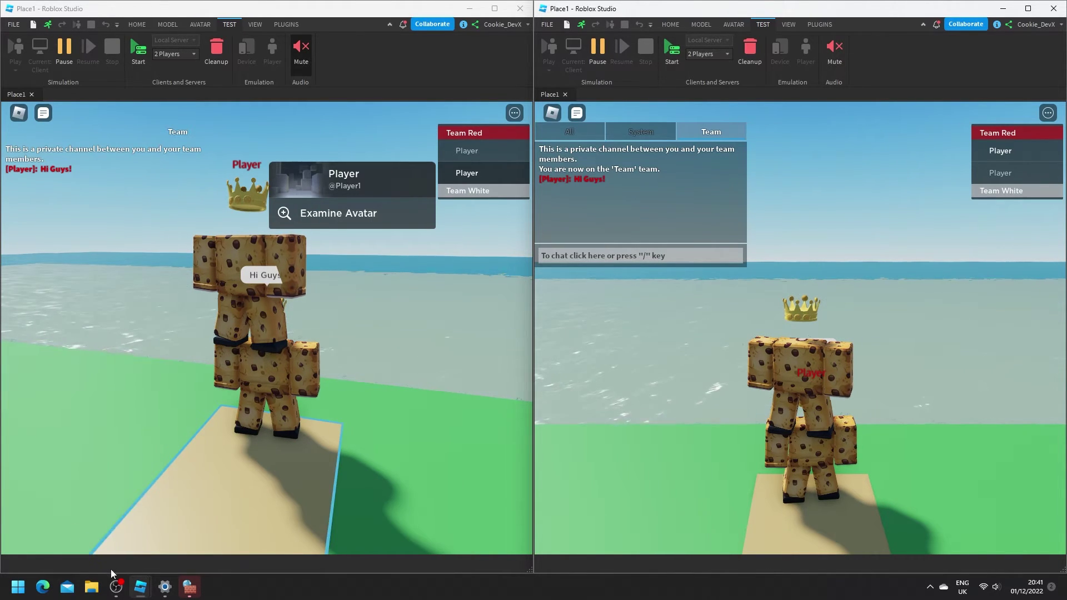
Step: In the server window, set Player2's TeamColor to Institutional white
mouse_move(140, 587)
click(200, 550)
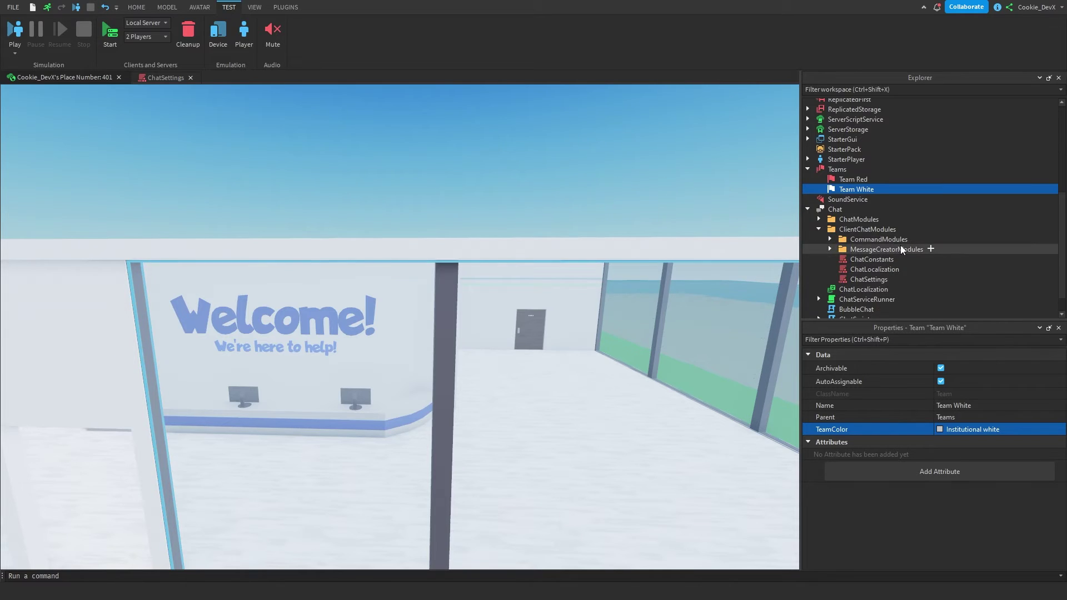
scroll(836, 241, up, 6)
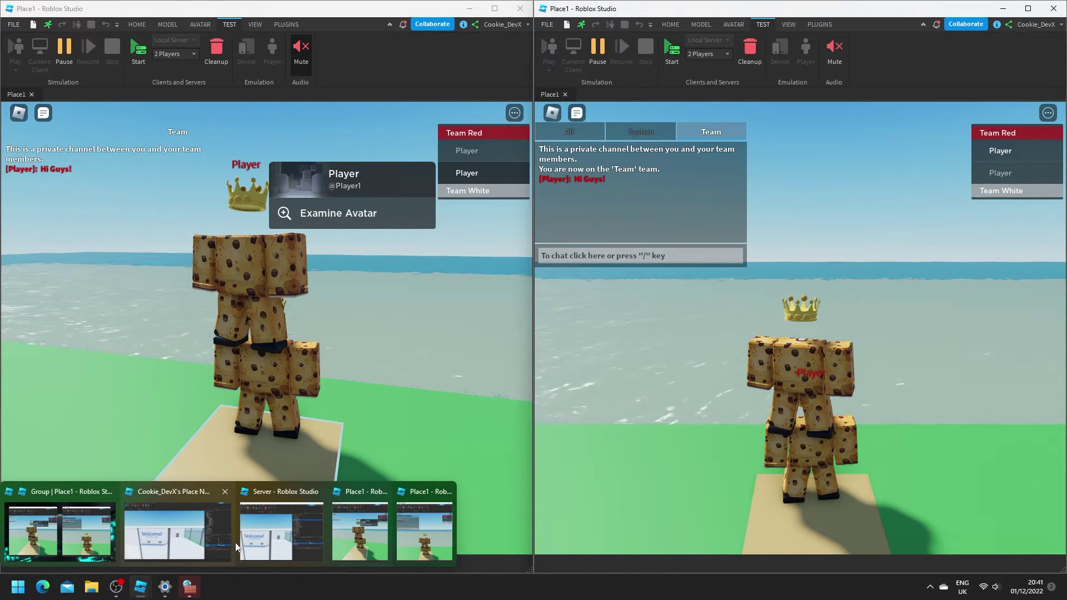
click(275, 534)
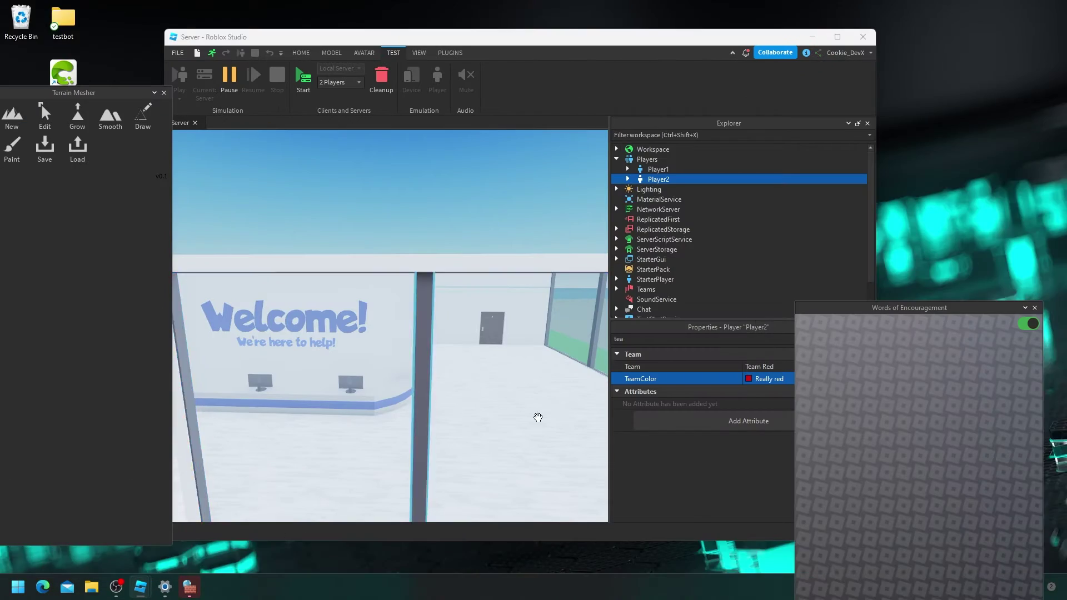
click(766, 378)
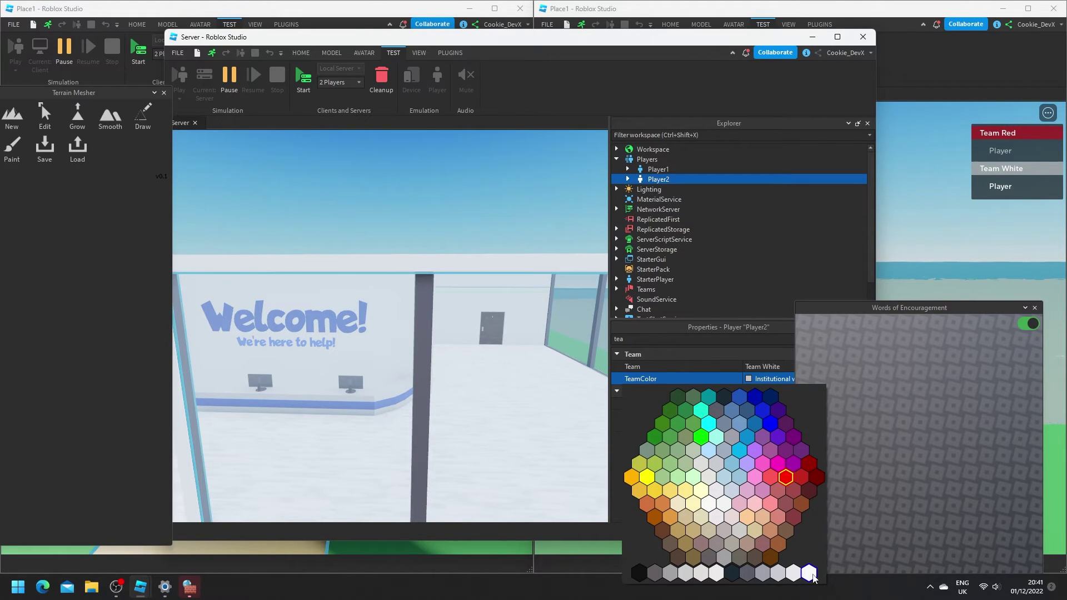
click(809, 573)
click(583, 550)
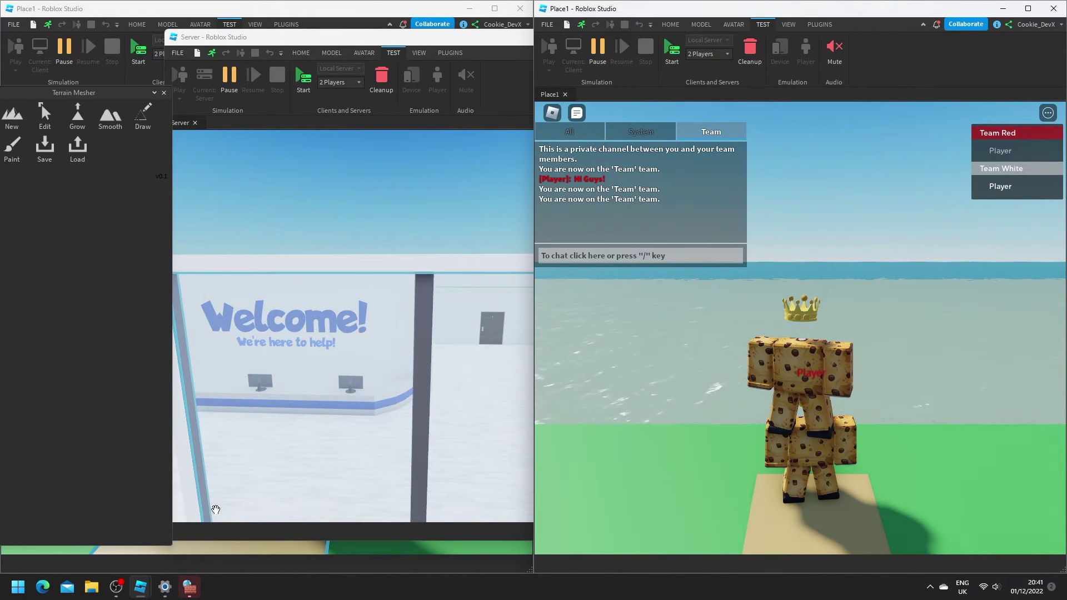
Step: Send 'Hi!' in the first player's team chat, unseen by the Team White player
mouse_move(140, 587)
click(371, 525)
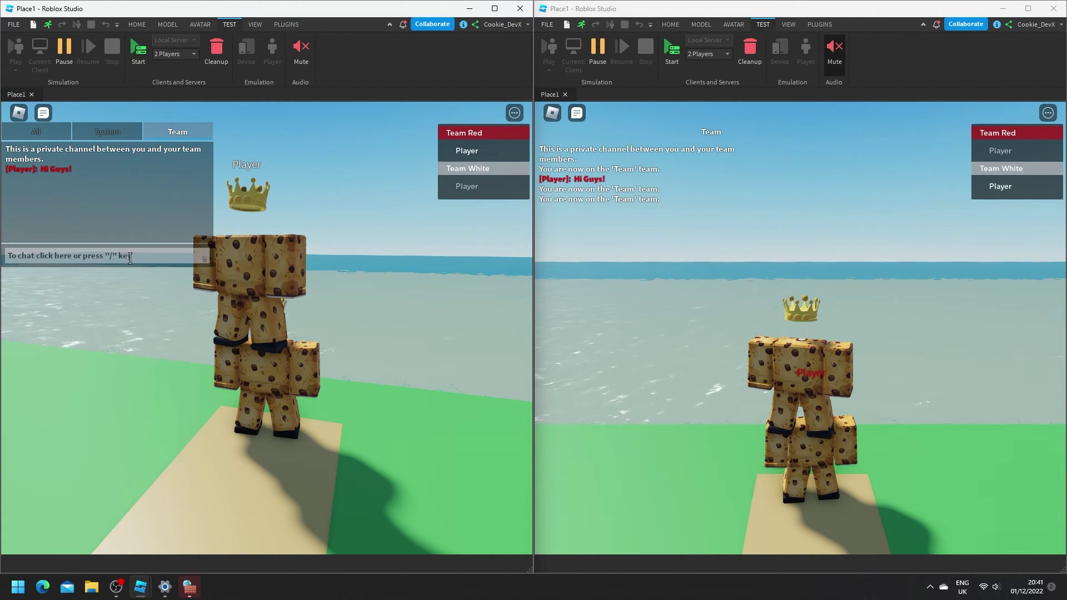
click(129, 256)
text(Hi!)
key(Return)
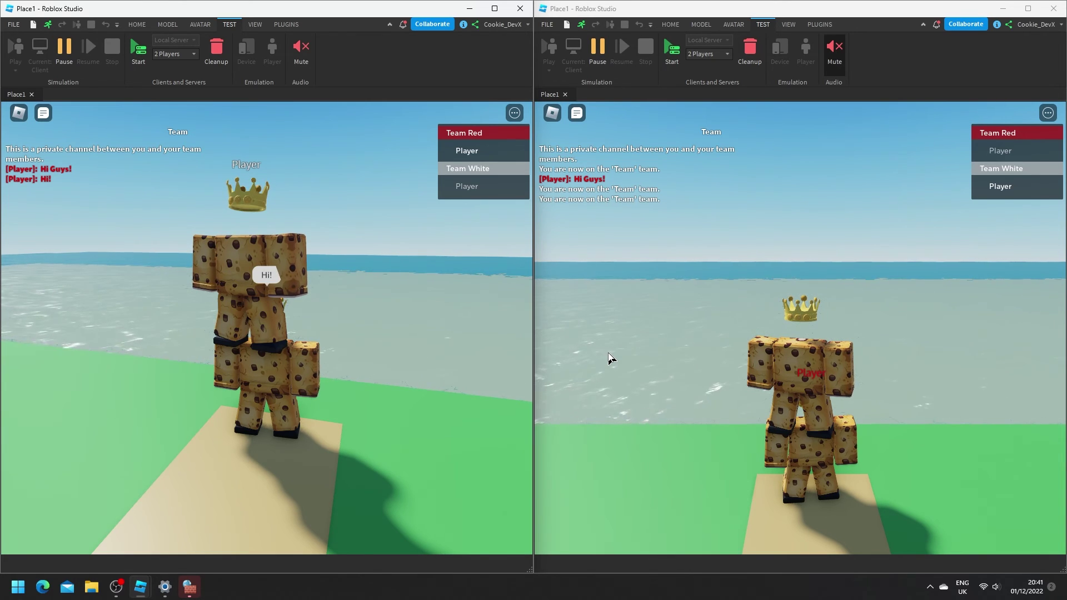
key(super)
click(120, 587)
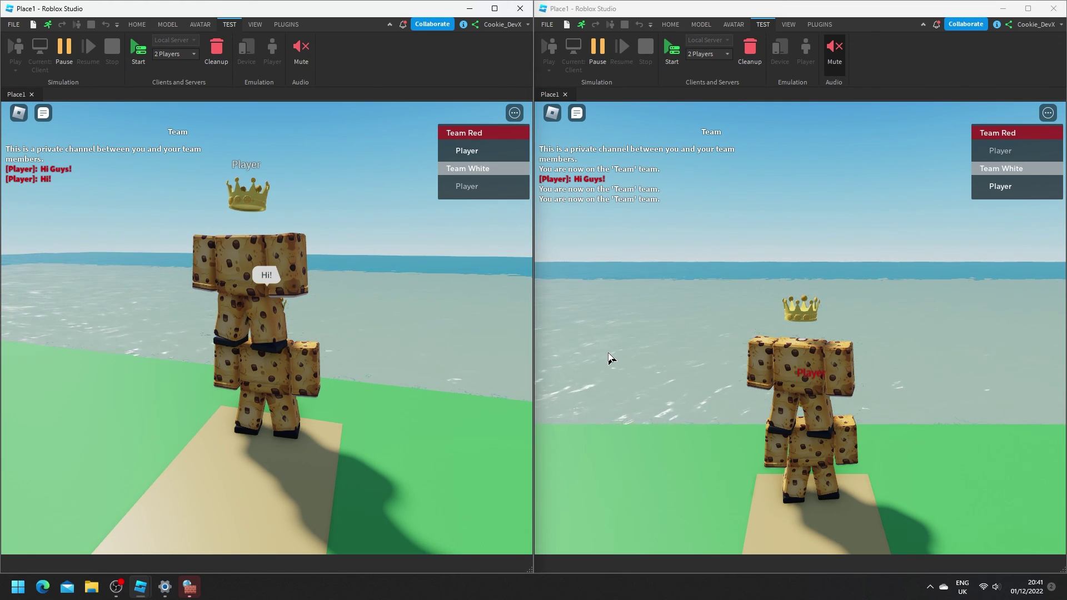
key(super)
key(super)
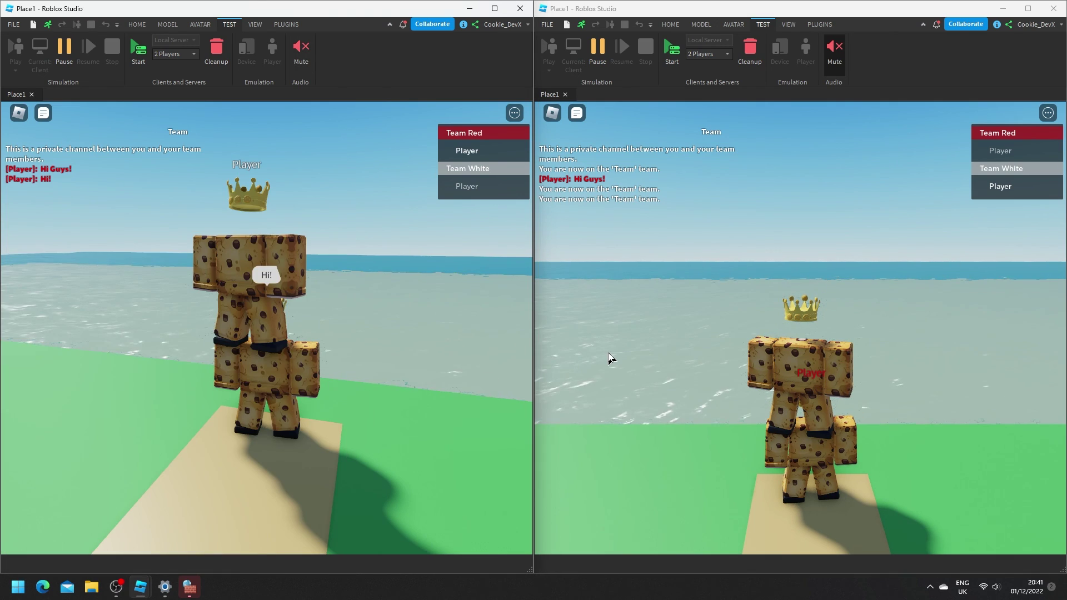